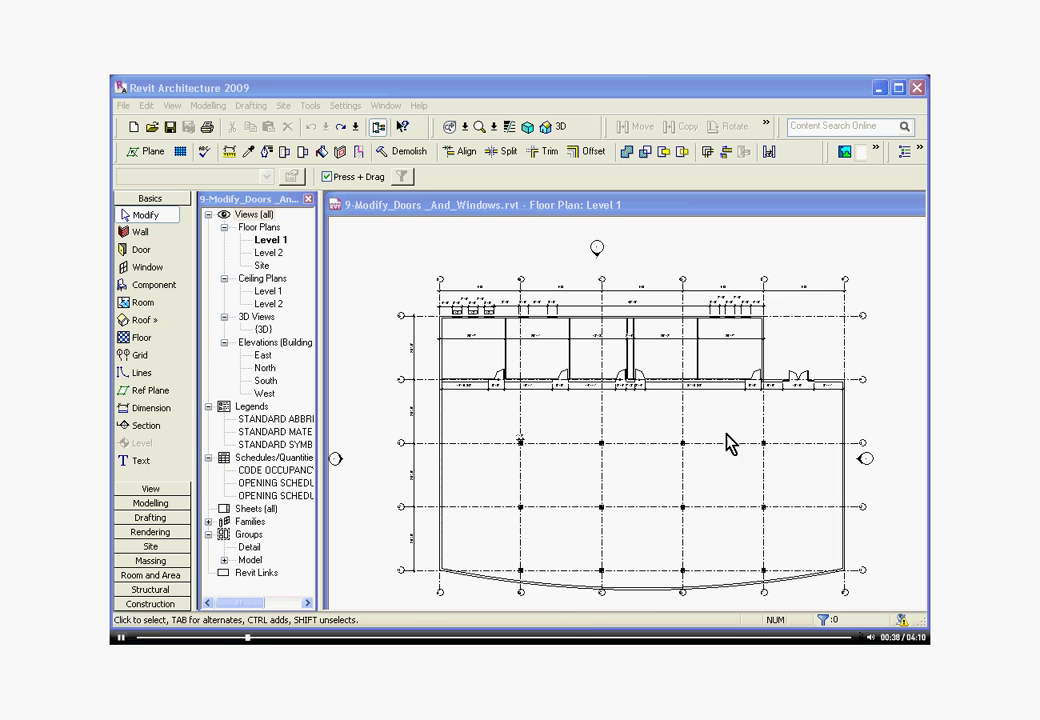
# - Zoom in on the front wall and swap the double door for OPN_Door_Assembly_SingleDoor_SideLite
pyautogui.click(790, 365)
pyautogui.scroll(4, 797, 365)
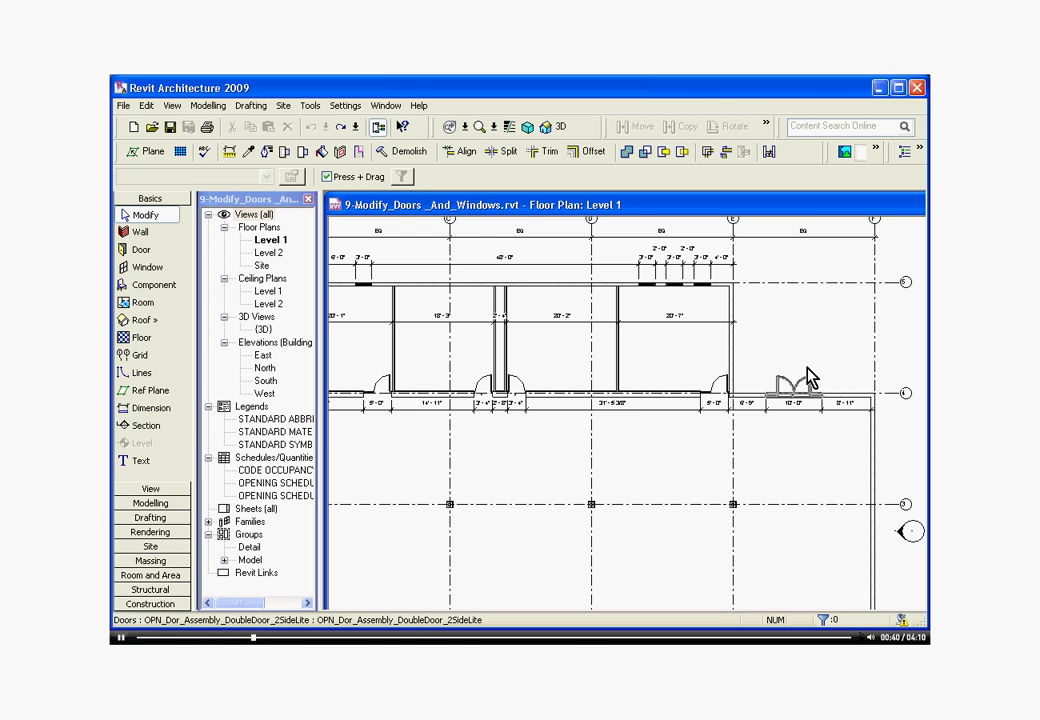
pyautogui.scroll(2, 790, 383)
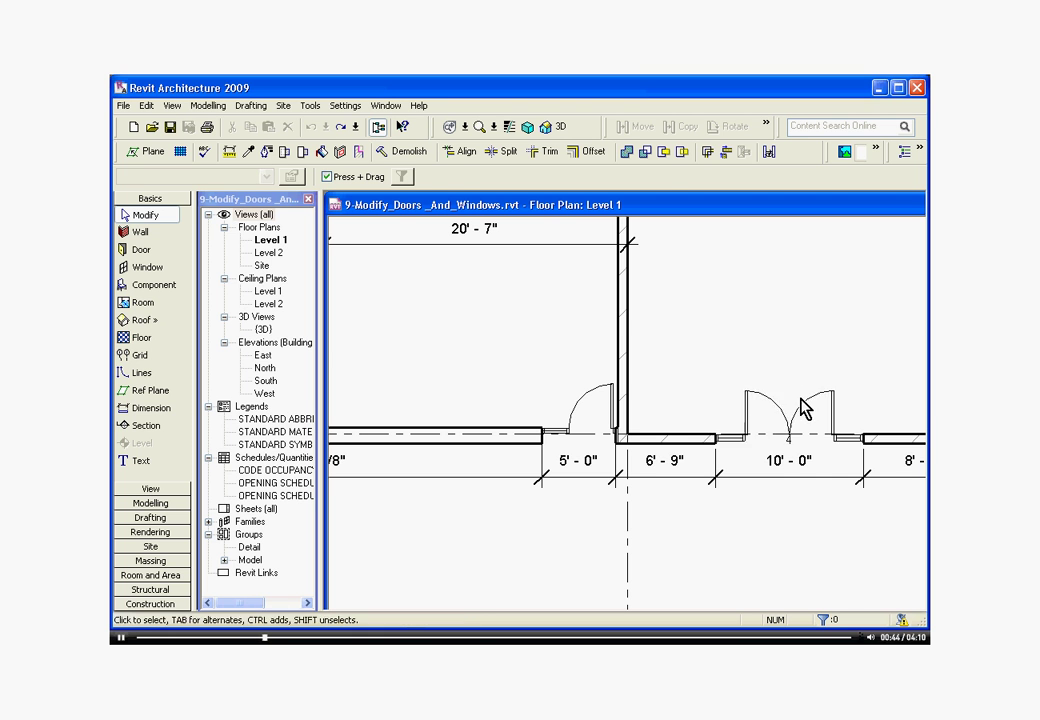
pyautogui.click(806, 410)
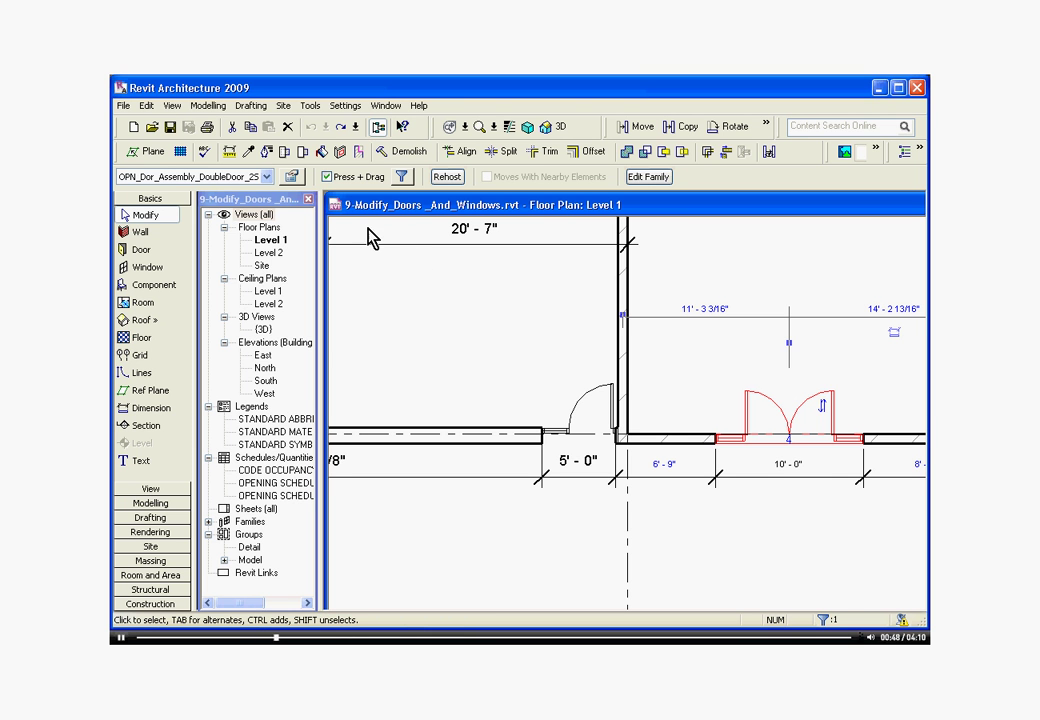
pyautogui.click(267, 177)
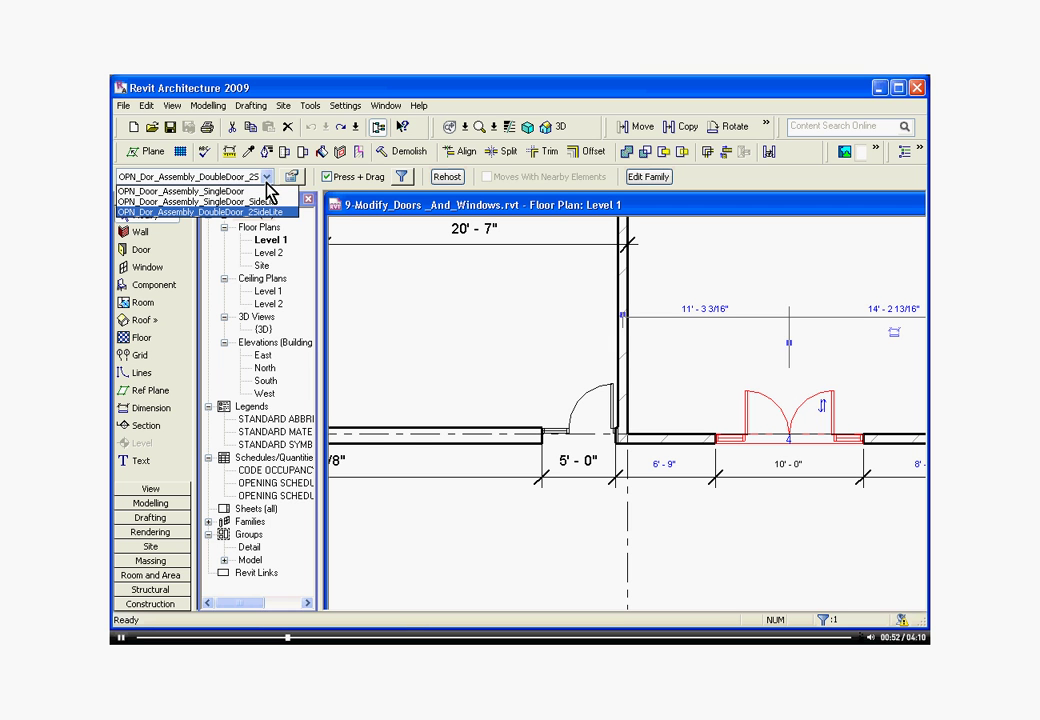
pyautogui.click(268, 202)
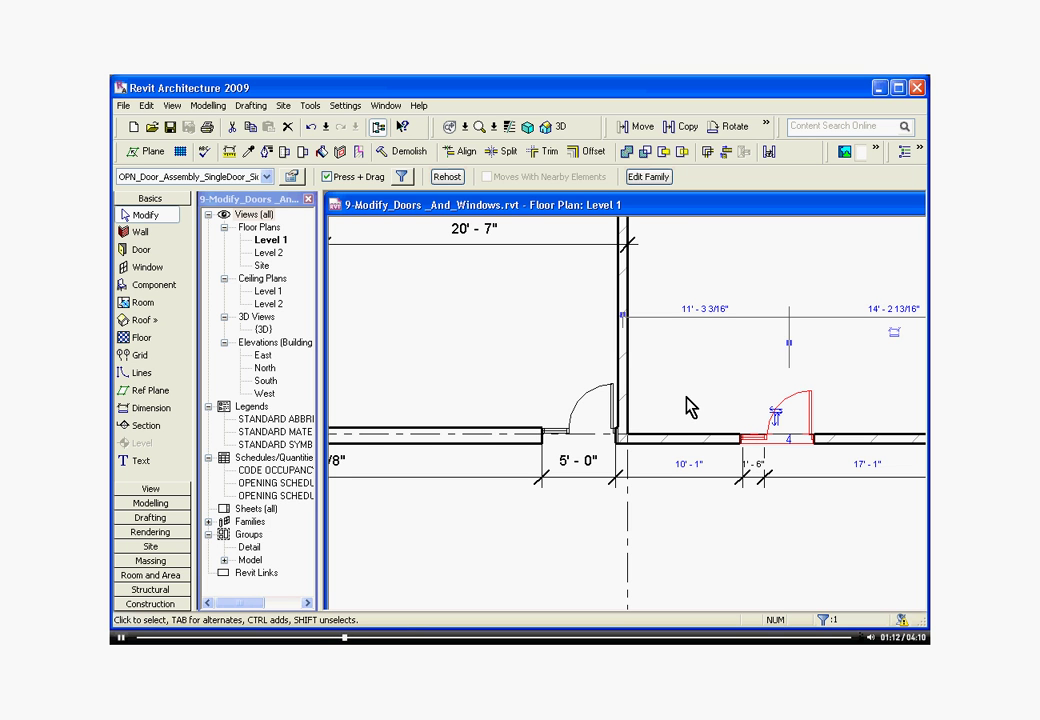
# - Delete the 10'-1" dimension and the 1'-6"/17'-1" dimension string beside the door
pyautogui.click(689, 418)
pyautogui.click(688, 463)
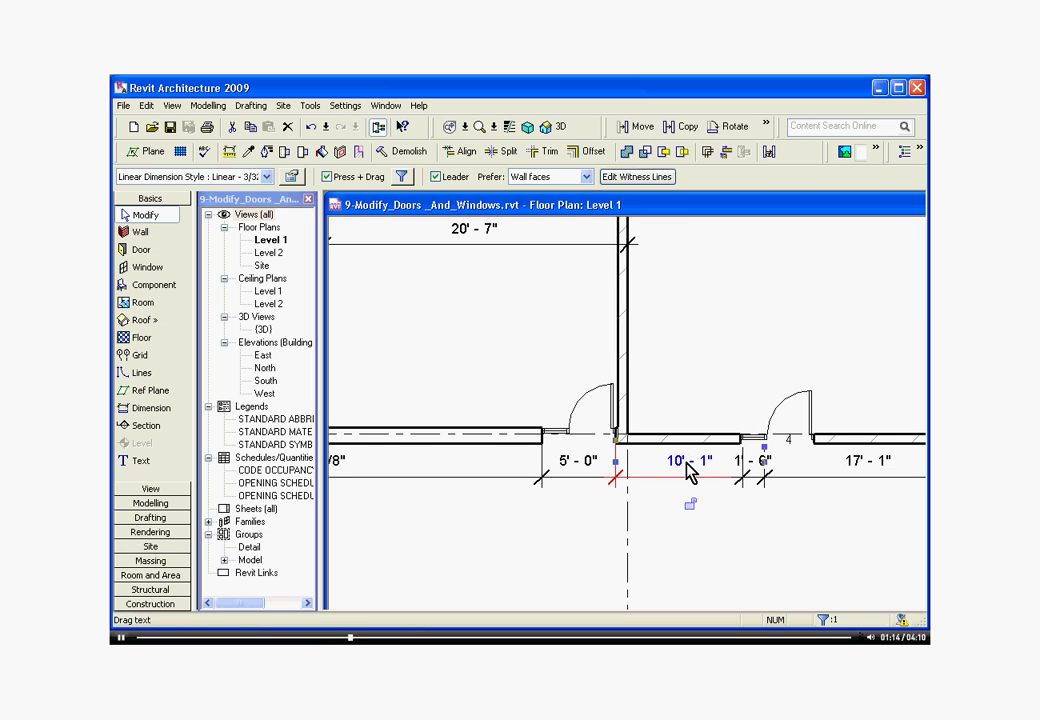
pyautogui.press('Delete')
pyautogui.click(755, 490)
pyautogui.press('Escape')
pyautogui.click(759, 490)
pyautogui.press('Delete')
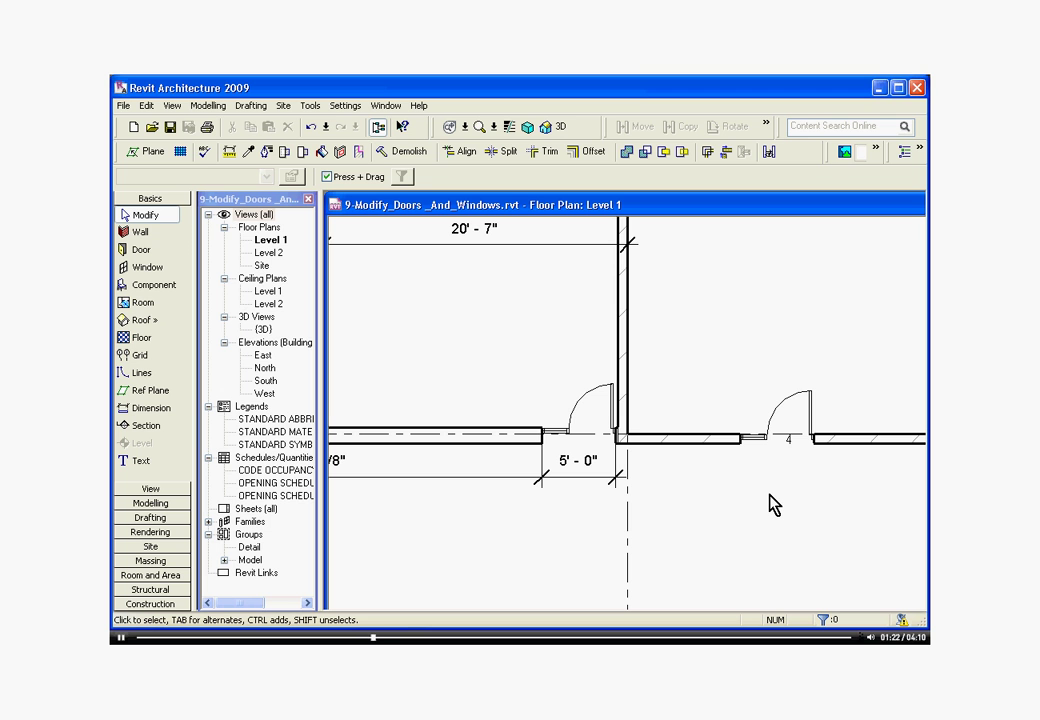
# - Open Element Properties for the single sidelite door, mark 4
pyautogui.click(777, 423)
pyautogui.click(777, 423)
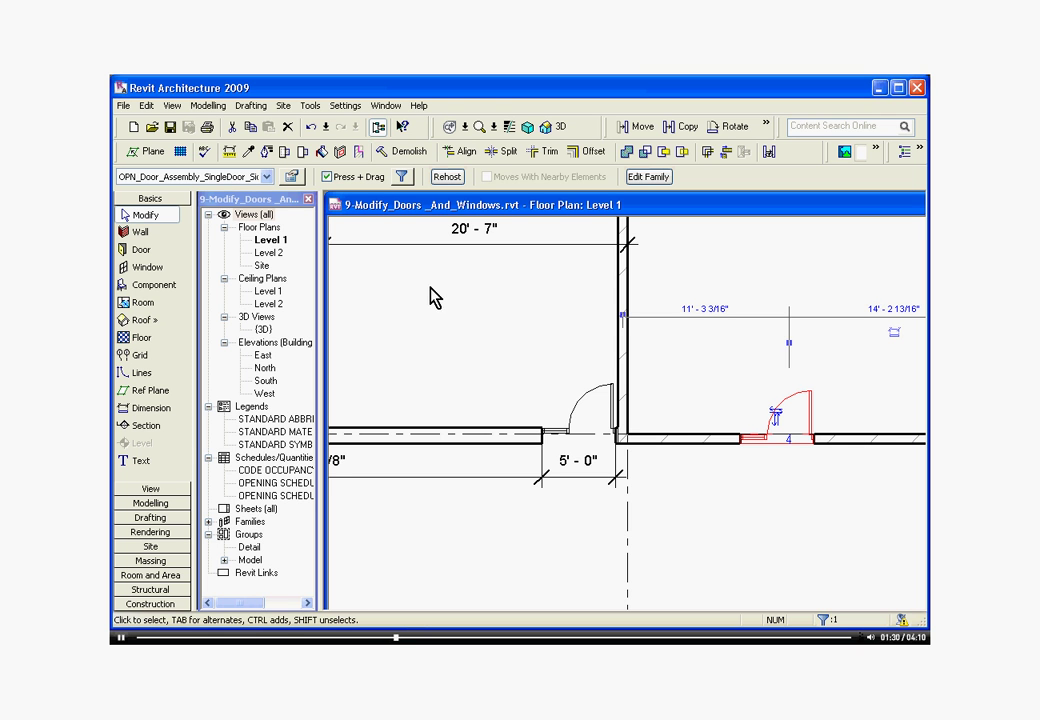
pyautogui.click(293, 180)
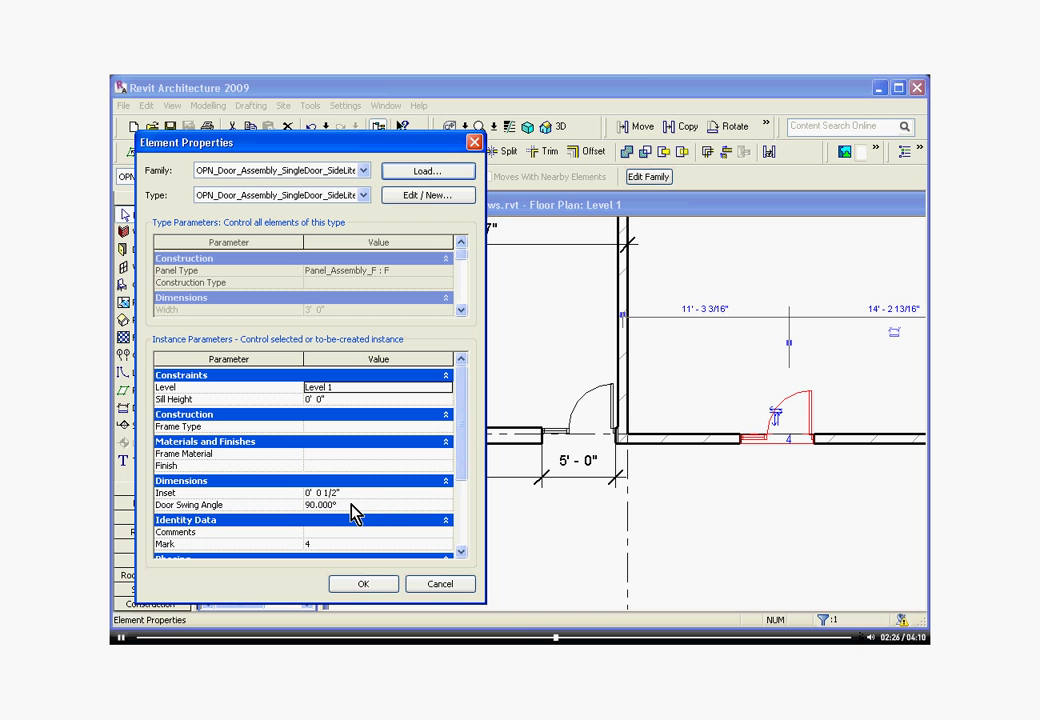
# - Change the door's swing angle to 45° and confirm
pyautogui.click(350, 505)
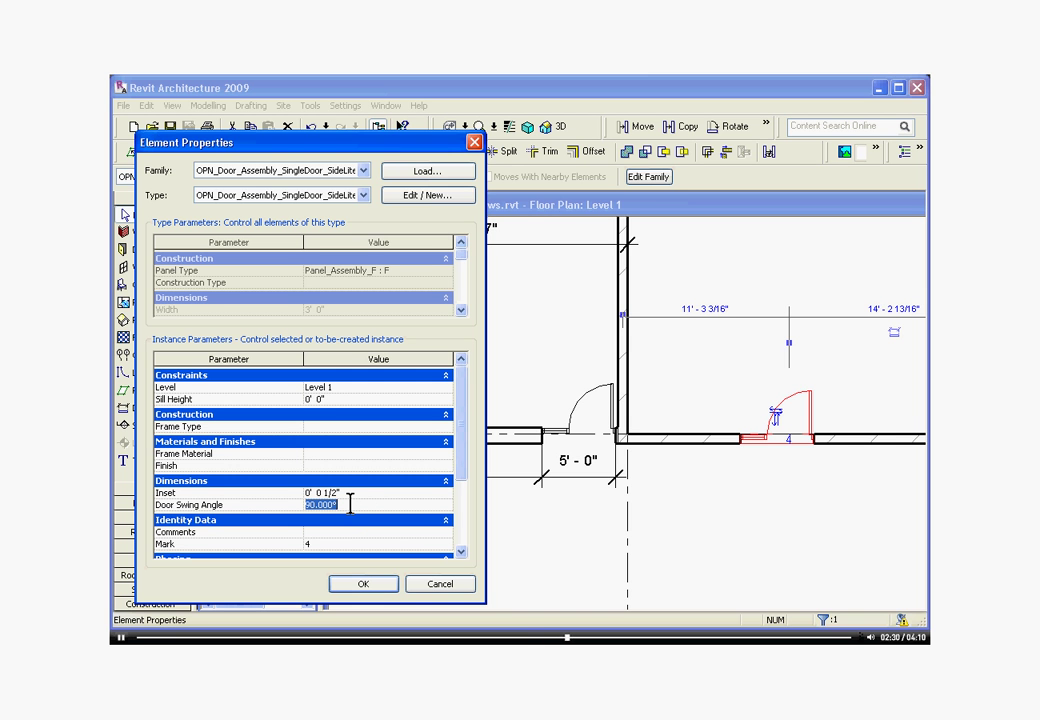
pyautogui.write('45')
pyautogui.click(368, 588)
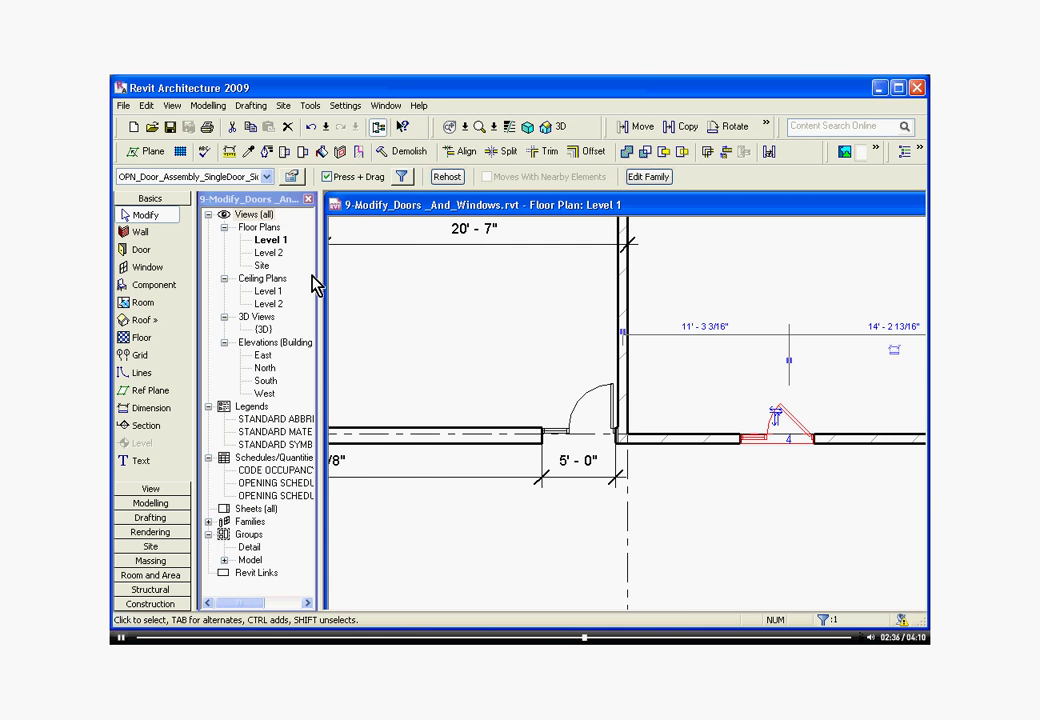
# - Reopen the door's properties and restore the swing angle to 90°
pyautogui.click(291, 176)
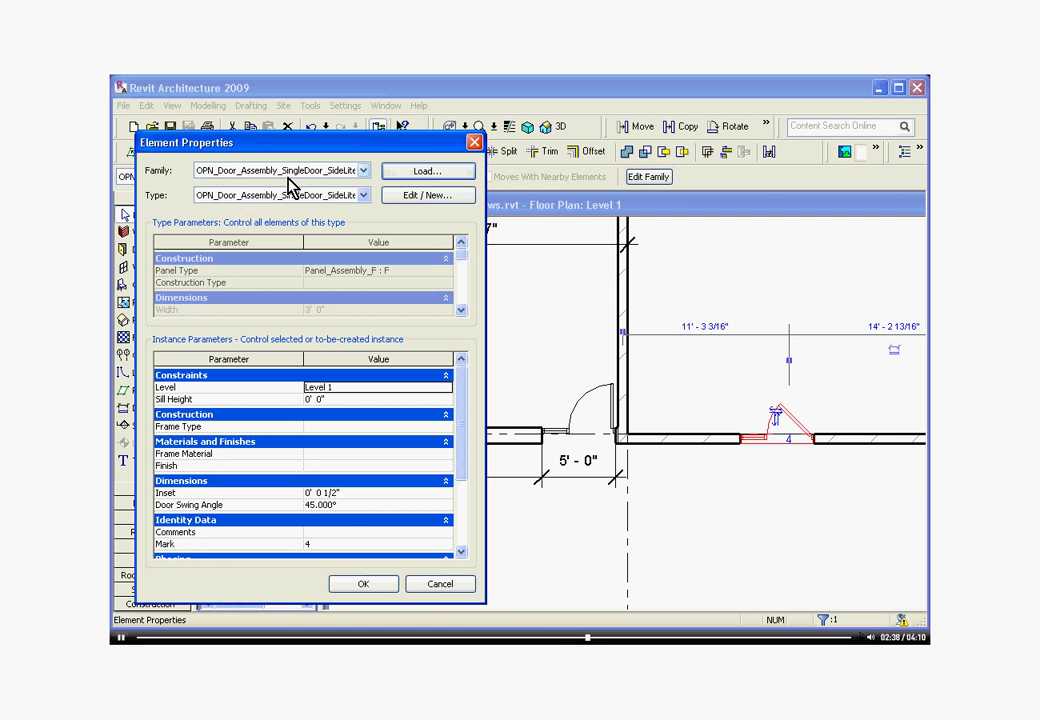
pyautogui.click(346, 505)
pyautogui.write('90')
pyautogui.click(364, 584)
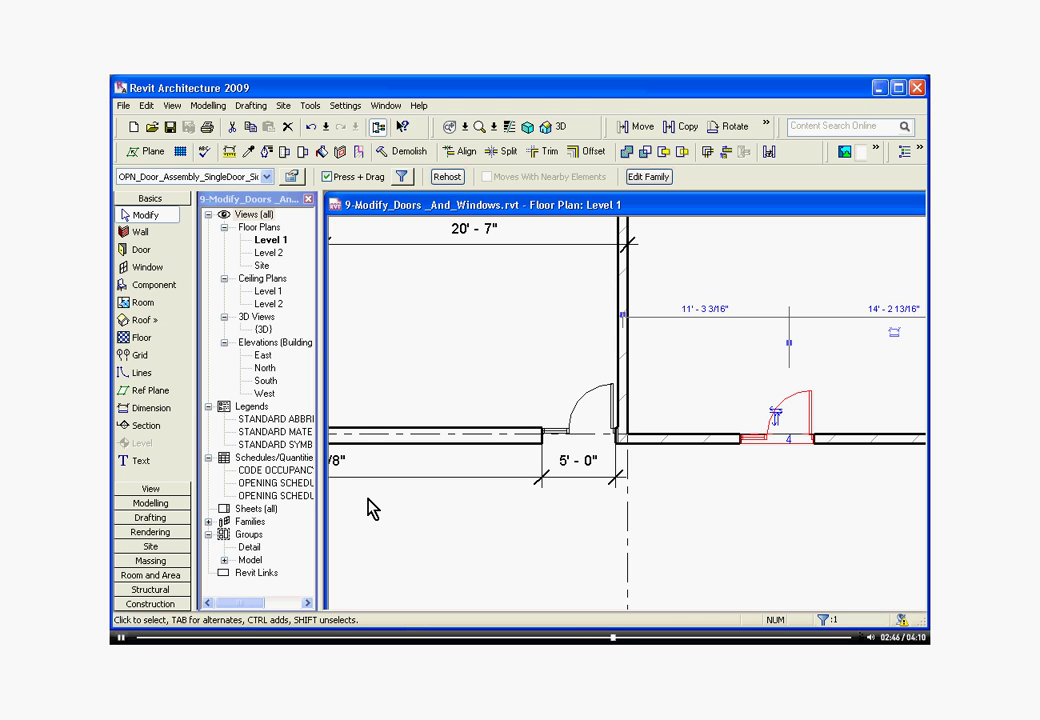
# - Set the SingleDoor_SideLite type's Rough Width to 6' 0", apply it and close both dialogs
pyautogui.click(292, 178)
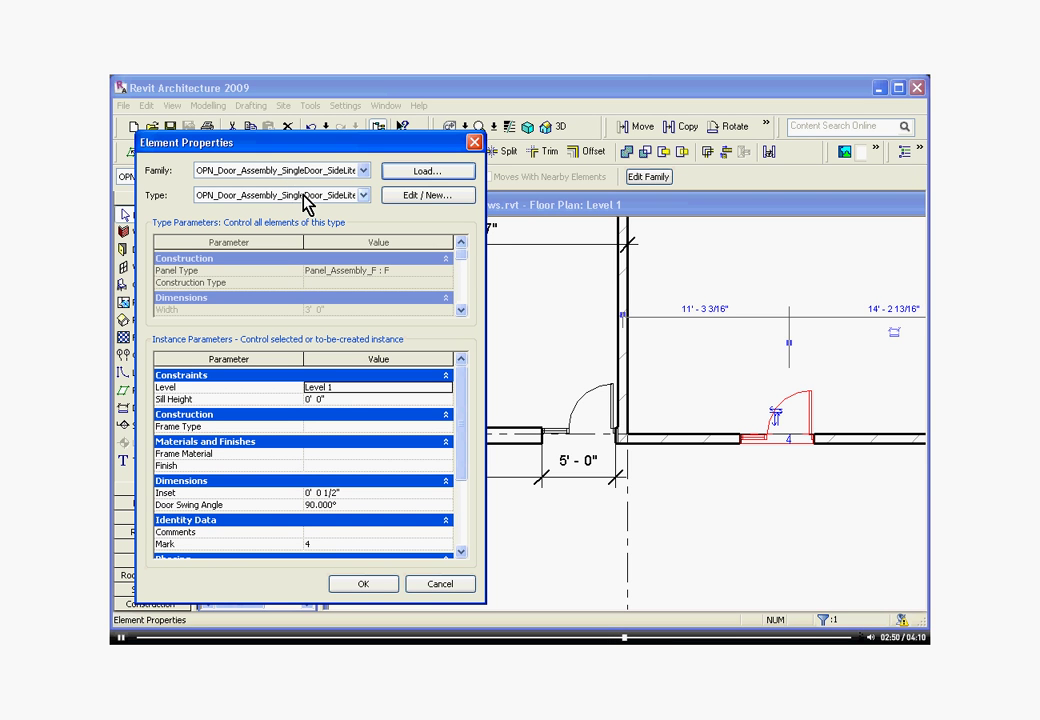
pyautogui.click(407, 198)
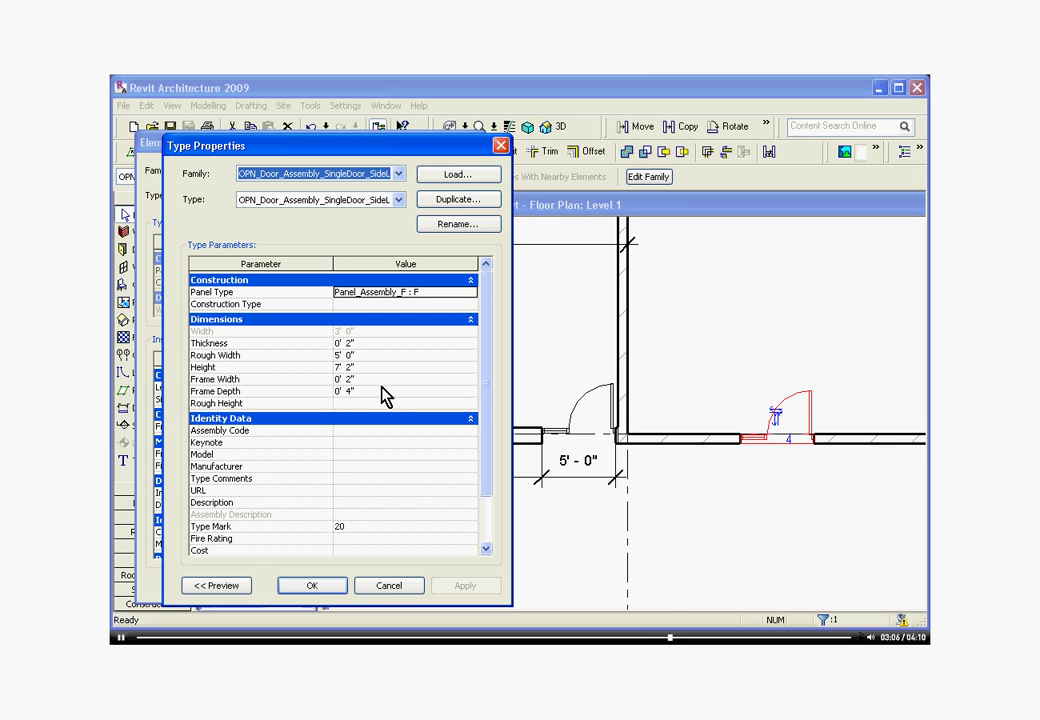
pyautogui.click(365, 357)
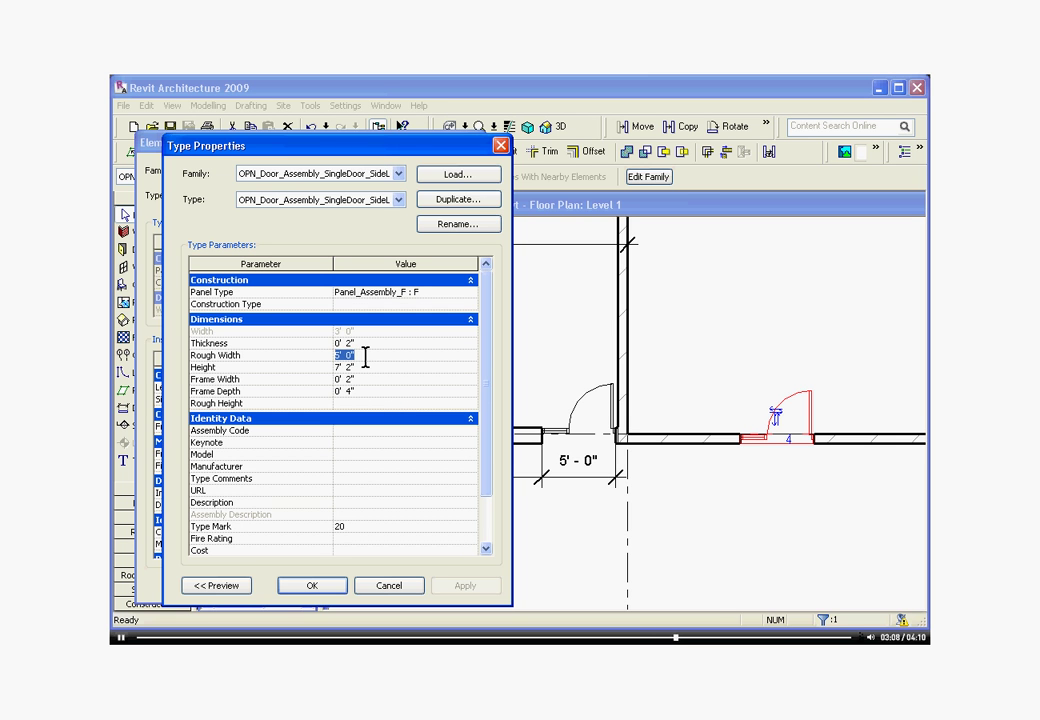
pyautogui.write('6')
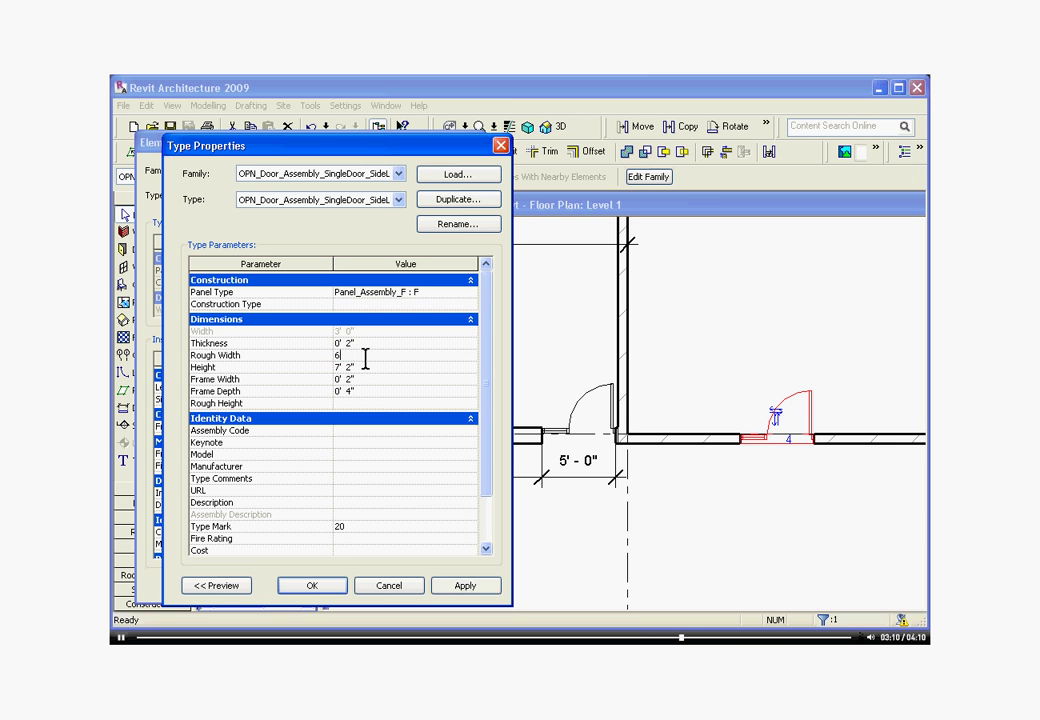
pyautogui.click(458, 590)
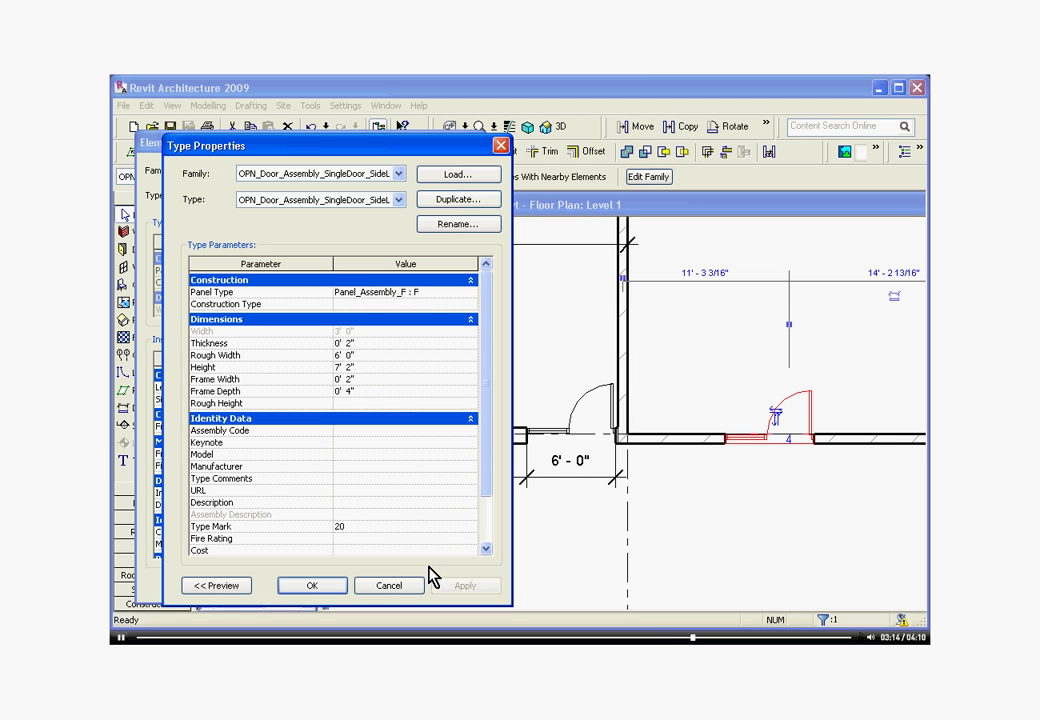
pyautogui.click(307, 588)
pyautogui.click(313, 587)
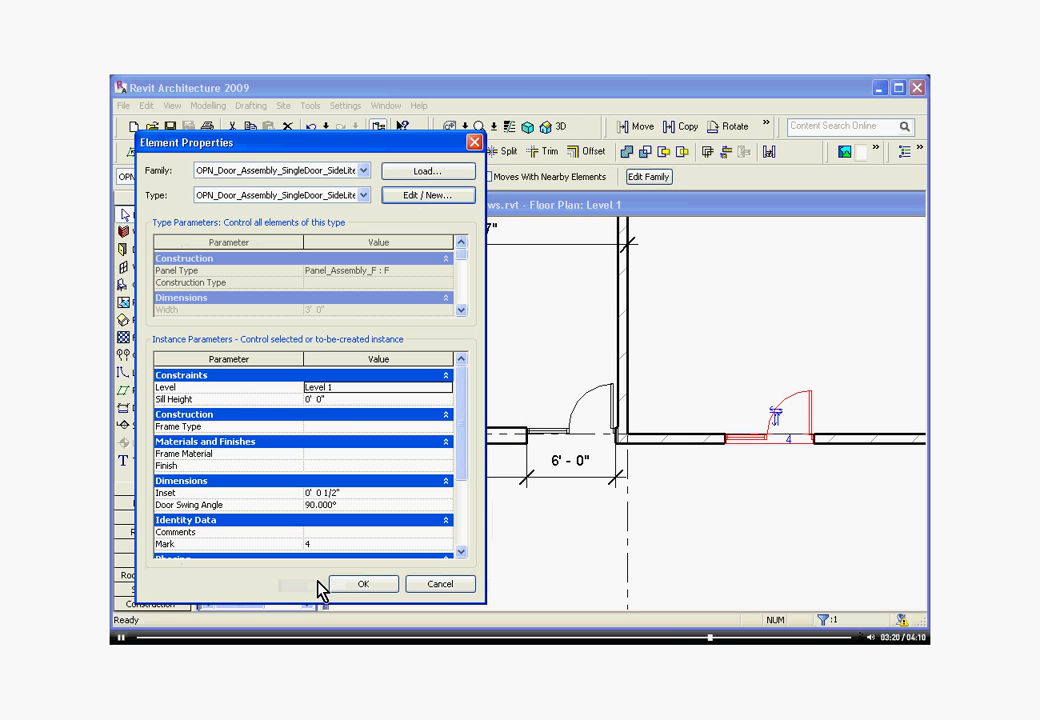
pyautogui.click(360, 588)
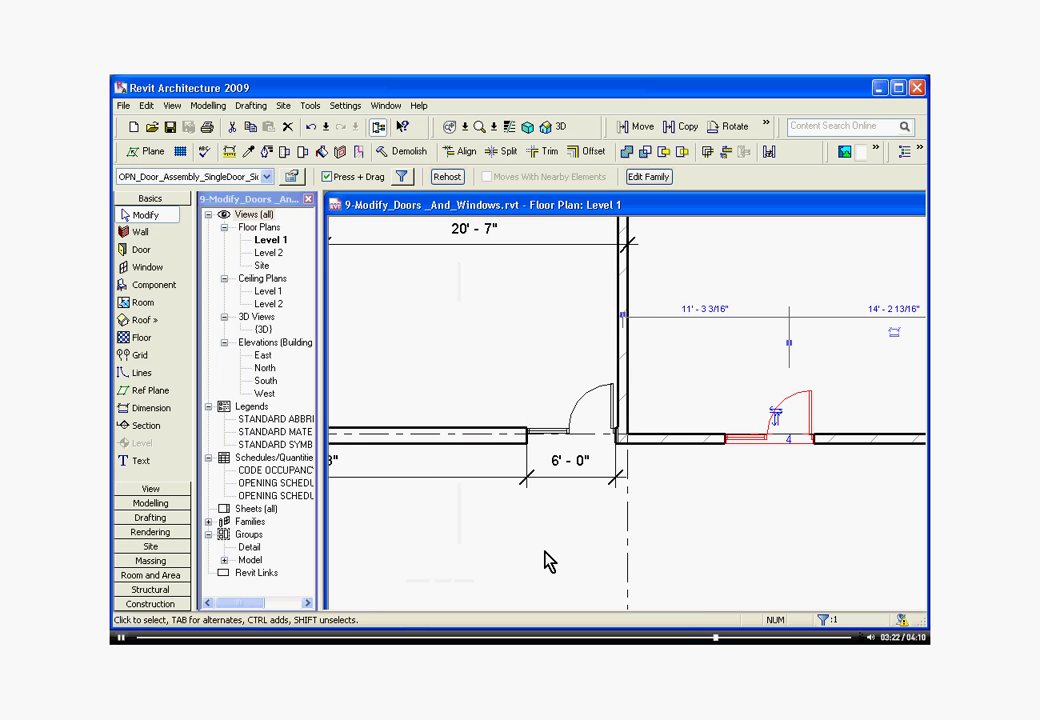
# - Reselect the single sidelite door and choose Edit Family for OPN_Door_Assembly_SingleDoor_SideLite
pyautogui.click(703, 507)
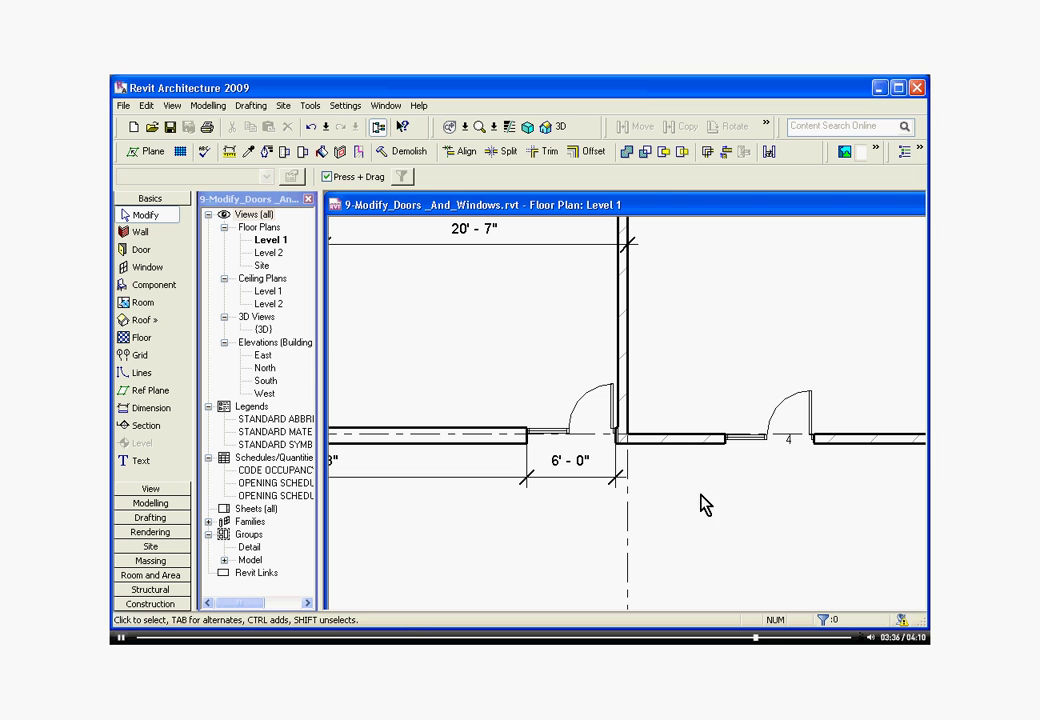
pyautogui.click(779, 428)
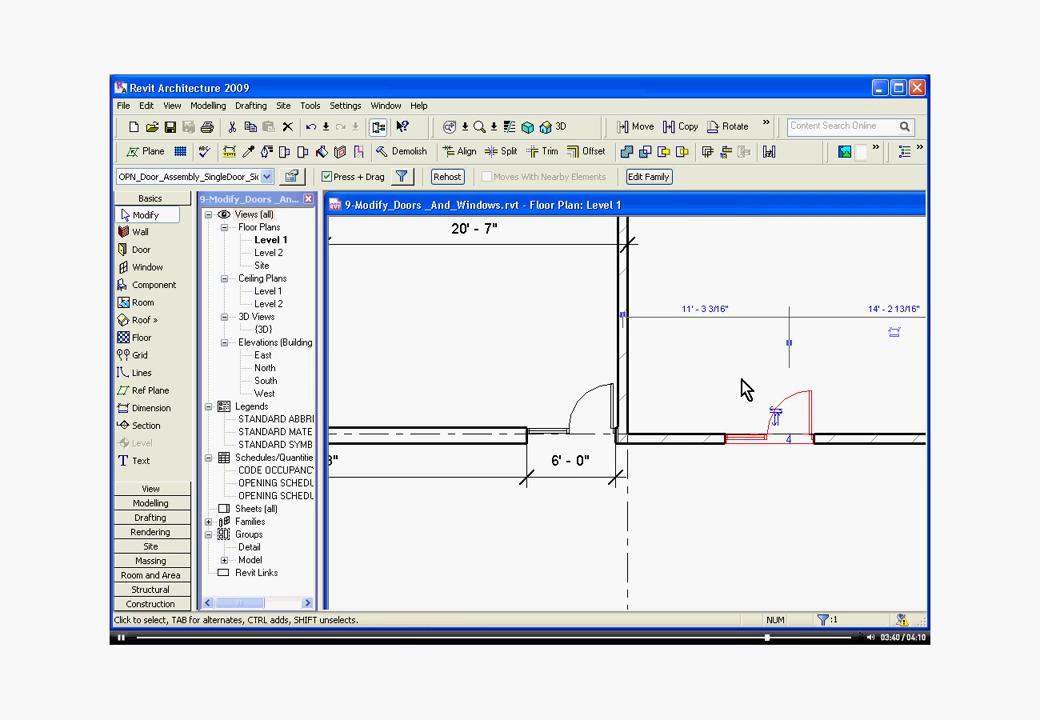
pyautogui.click(656, 180)
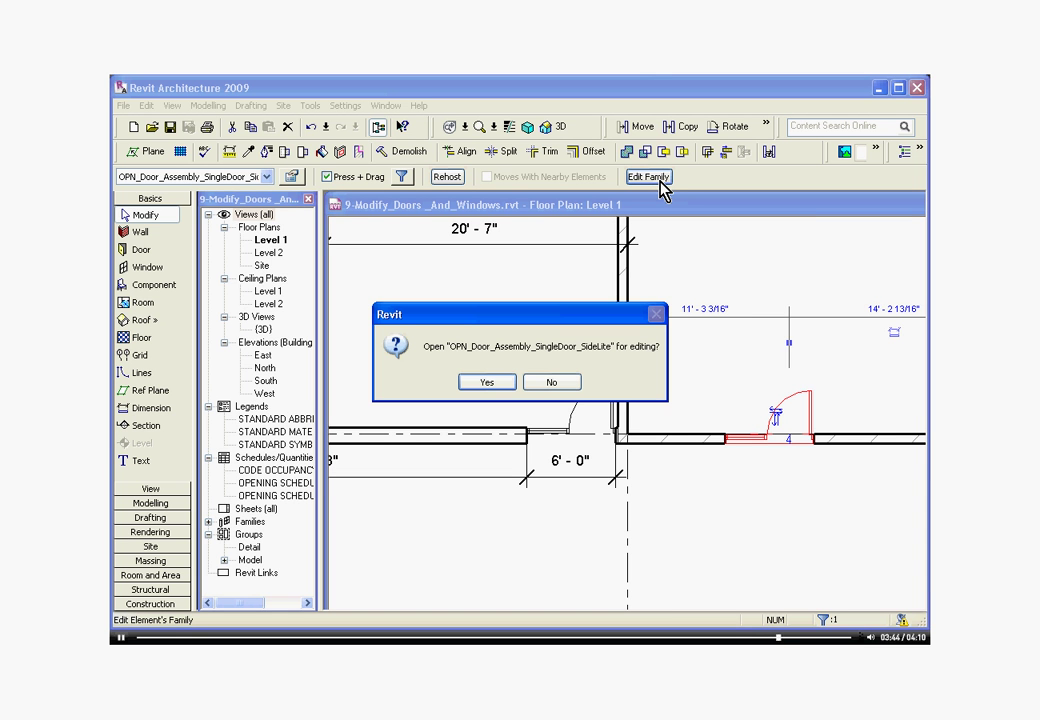